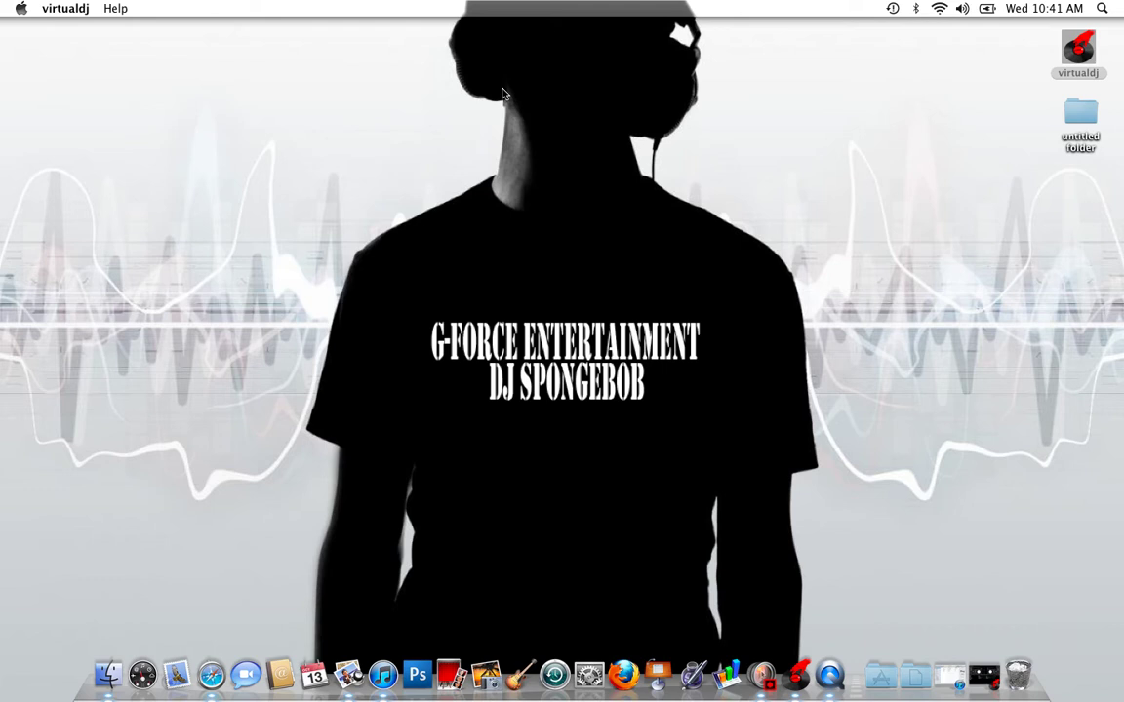
Launch VirtualDJ from the Dock to show both empty decks and the library.
{"action": "left_click", "coordinate": [790, 668]}
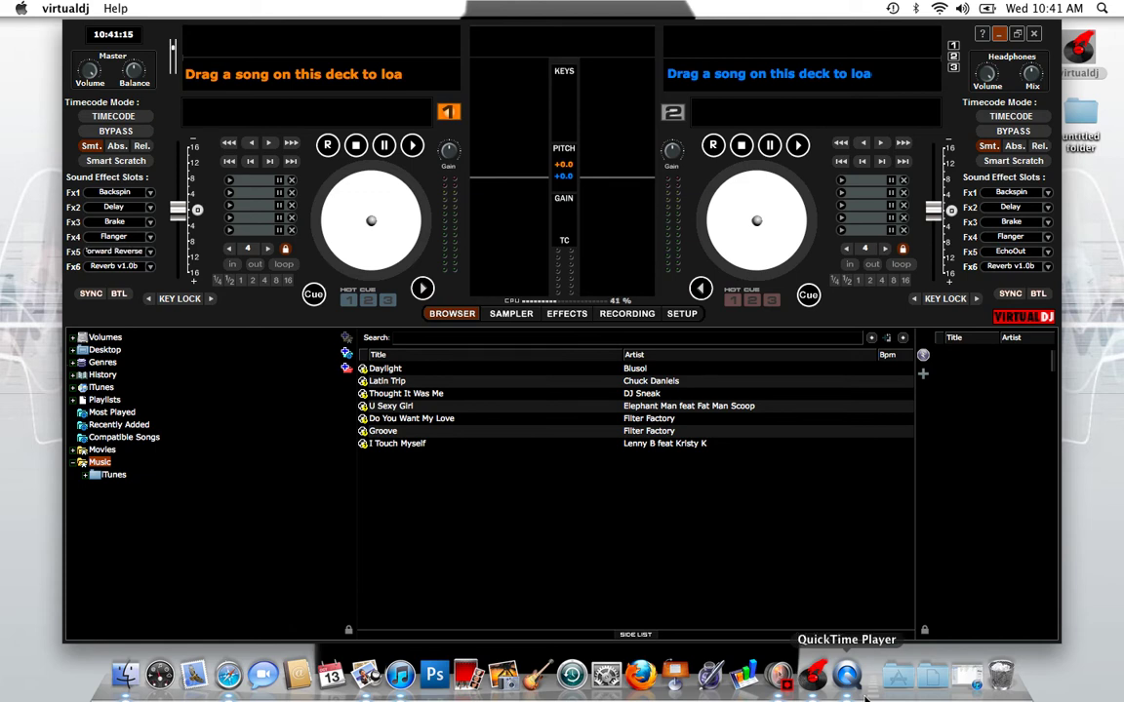
Open the Sound Setup page of the VirtualDJ Settings.
{"action": "left_click", "coordinate": [678, 316]}
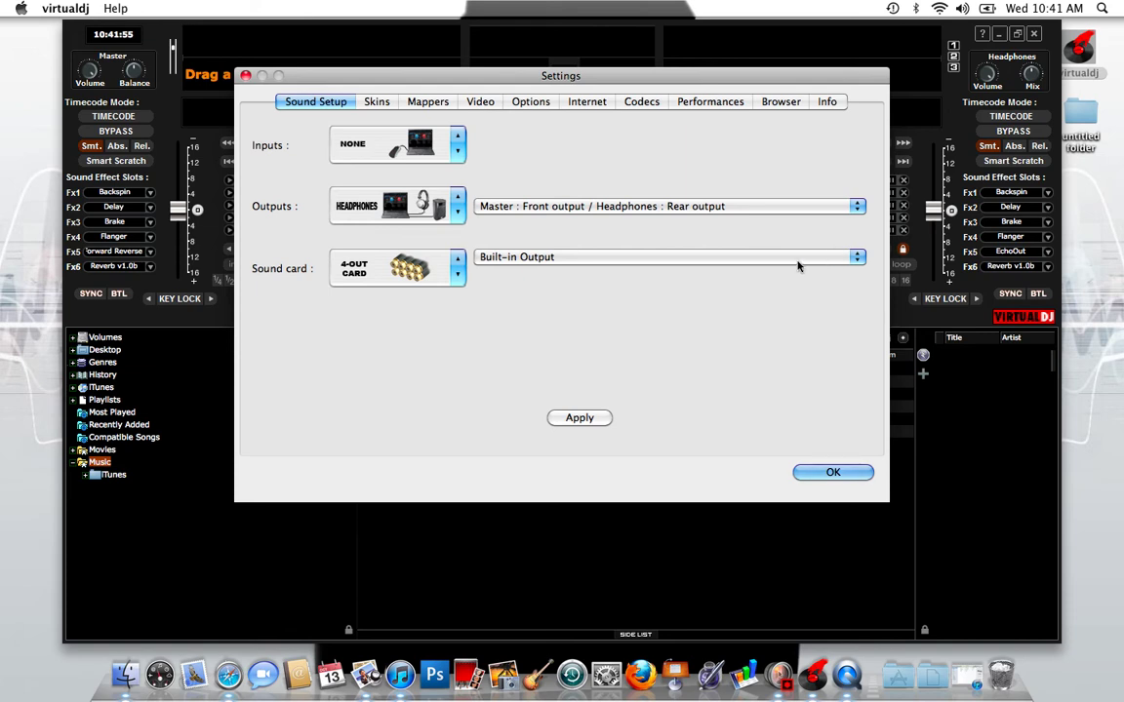
{"action": "left_click", "coordinate": [857, 259]}
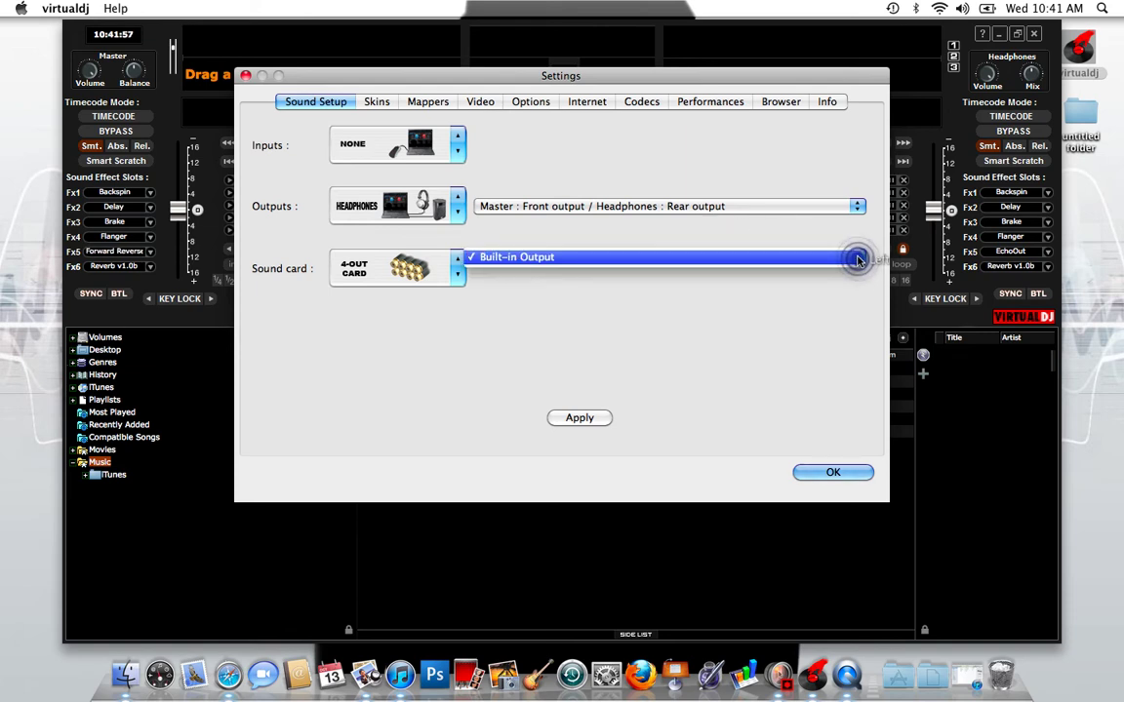
{"action": "left_click", "coordinate": [835, 323]}
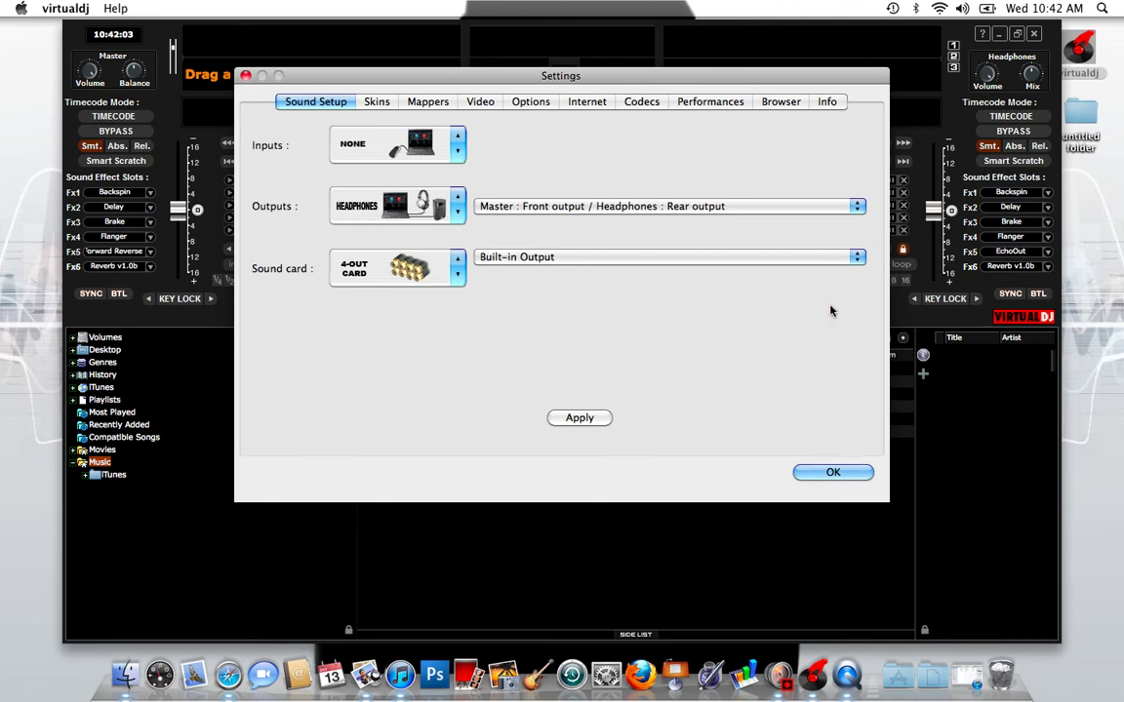
{"action": "left_click", "coordinate": [855, 257]}
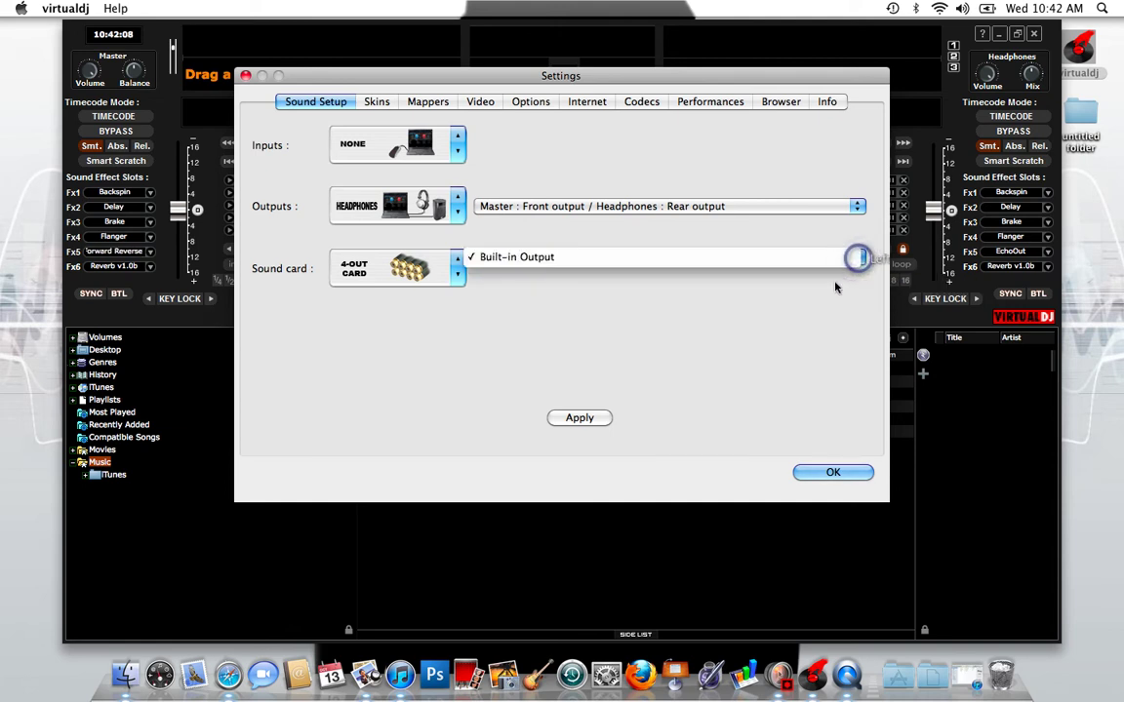
{"action": "left_click", "coordinate": [835, 285]}
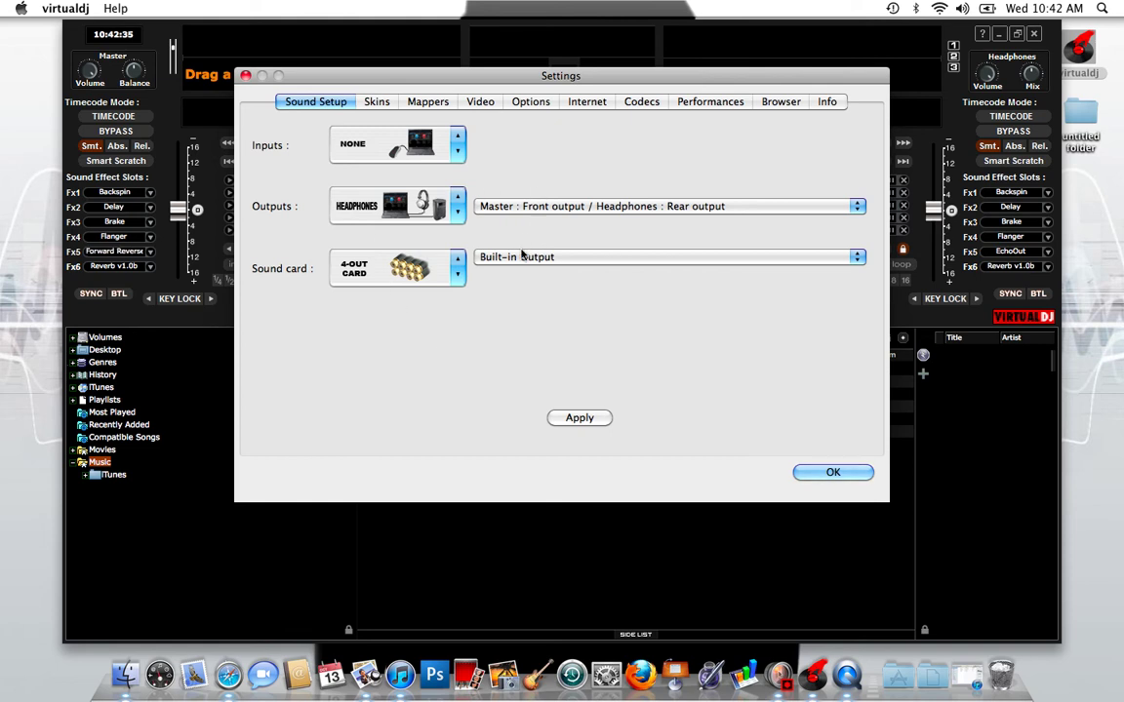
Choose External Mixer as the output mode: left deck front, right deck rear.
{"action": "left_click", "coordinate": [456, 211]}
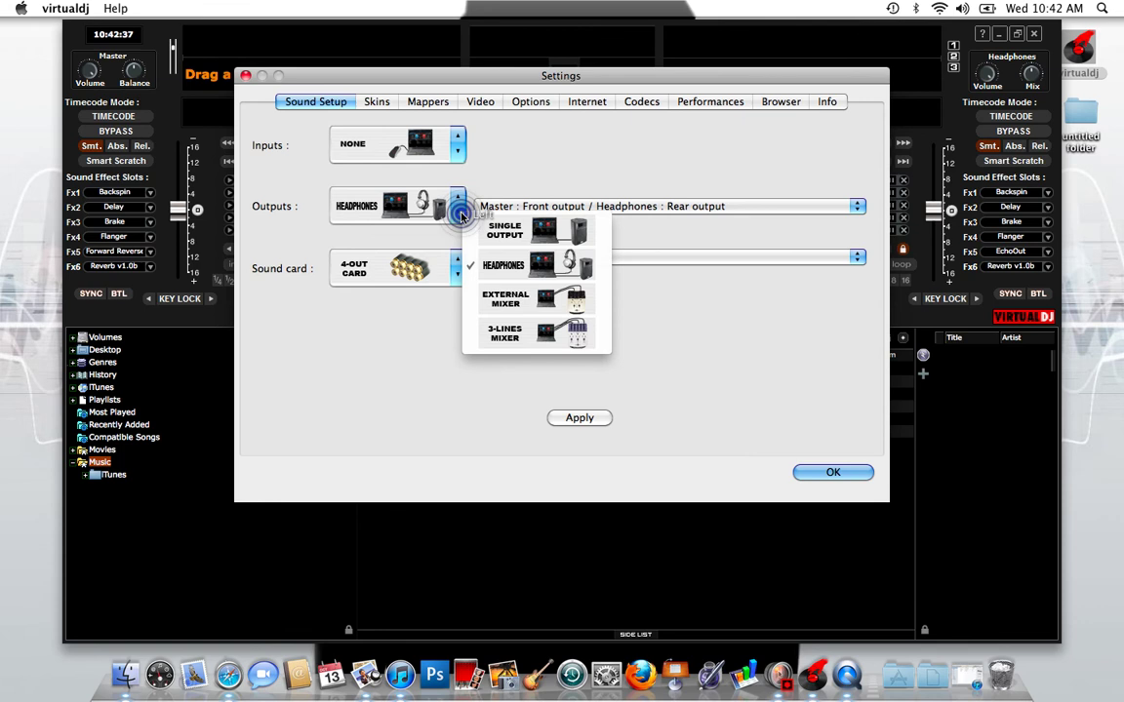
{"action": "left_click", "coordinate": [524, 307]}
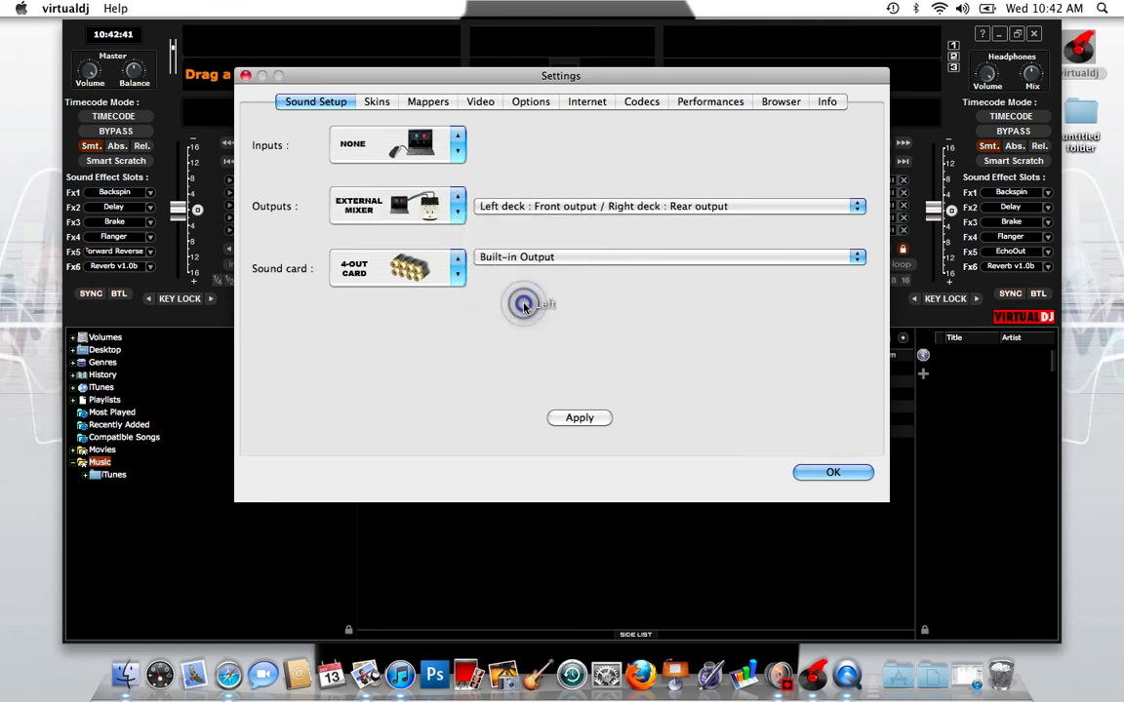